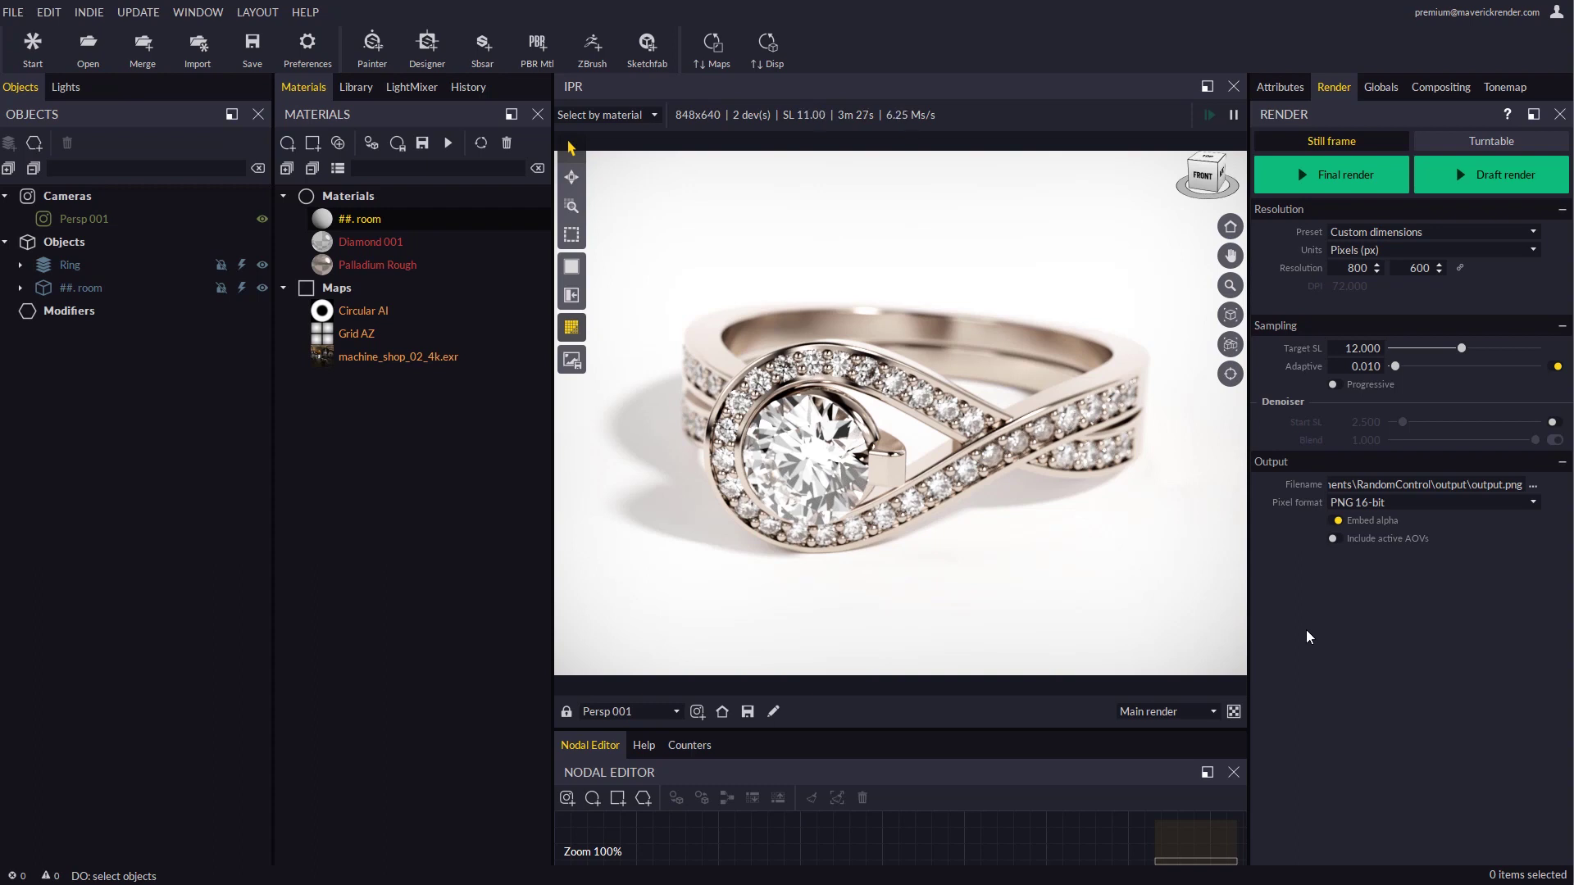
# Step: Tag the room object as a backdrop in Render sets, then select the Ring object
pyautogui.click(95, 290)
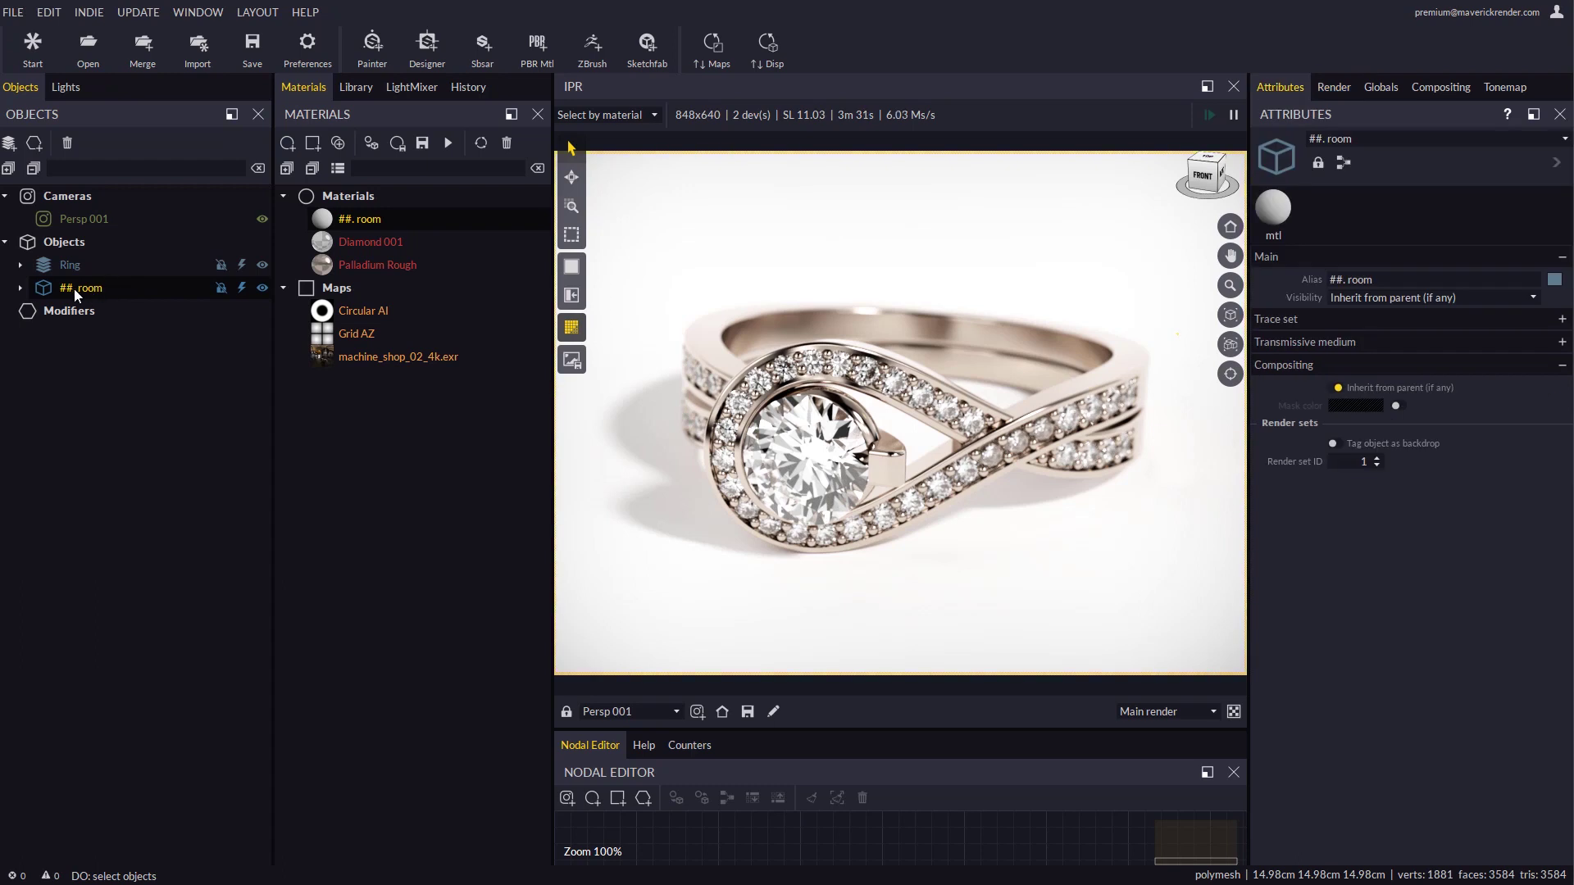
pyautogui.click(1334, 444)
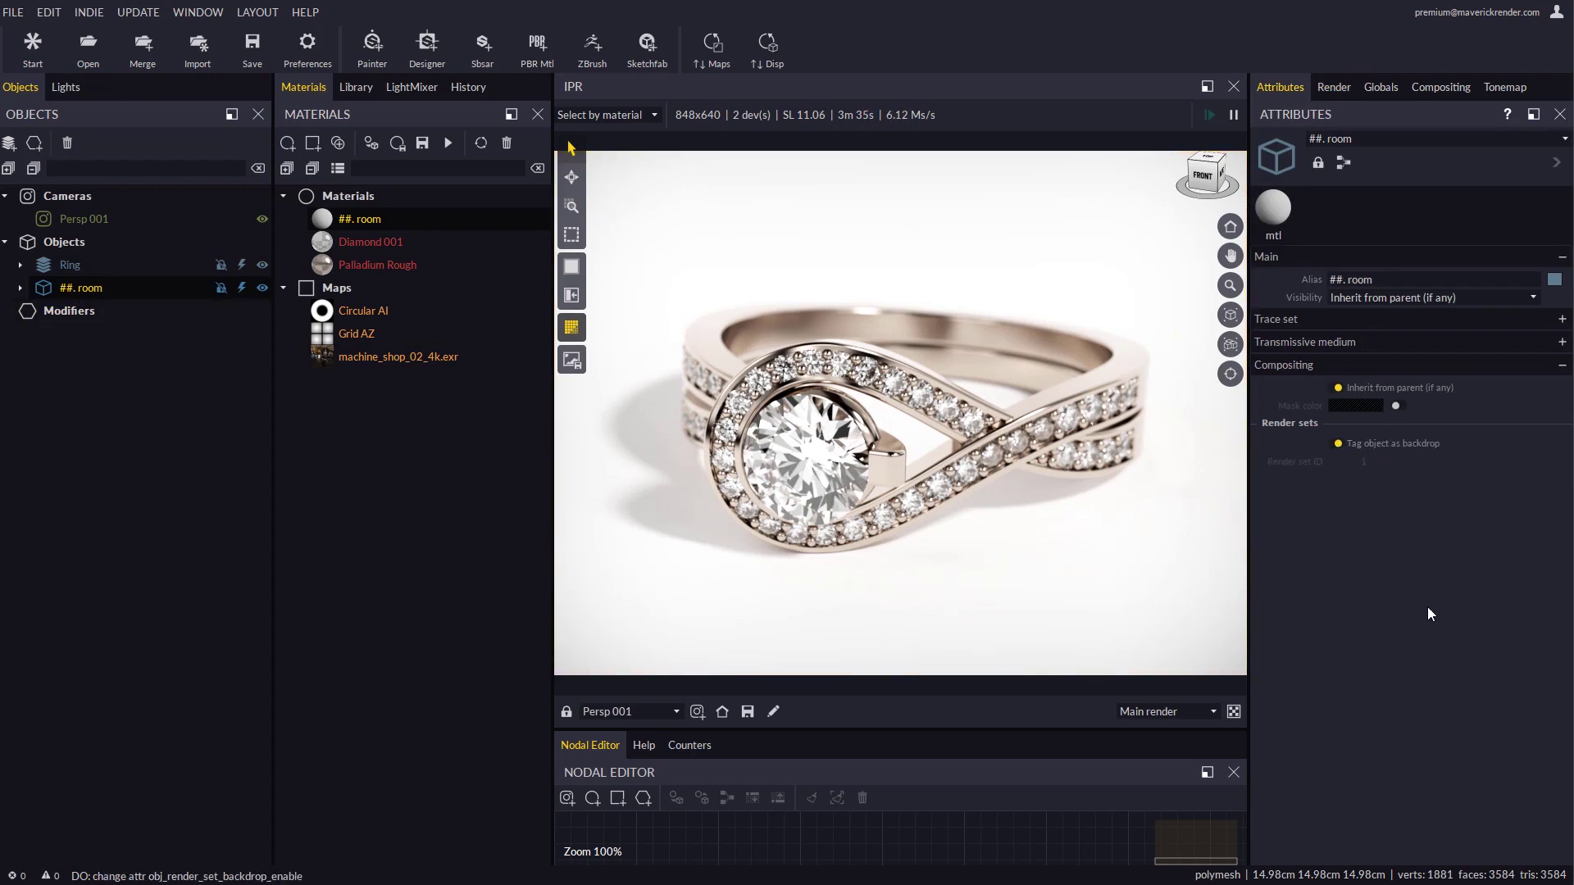
pyautogui.click(64, 265)
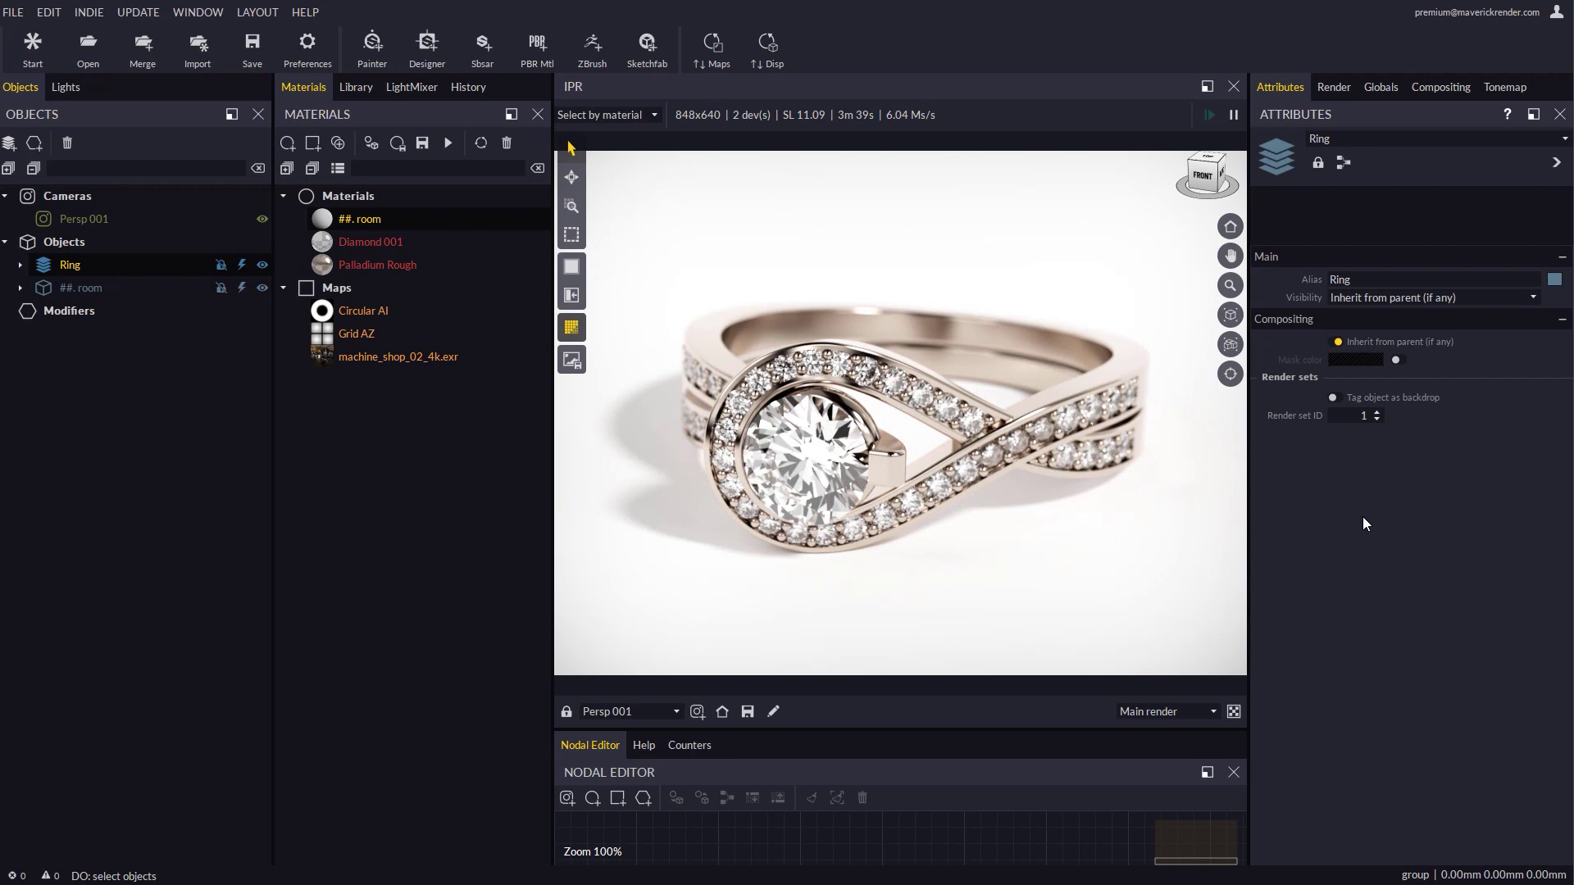
# Step: Enable render sets with All object set IDs, keeping backdrop layers and detached shadows on
pyautogui.click(1440, 86)
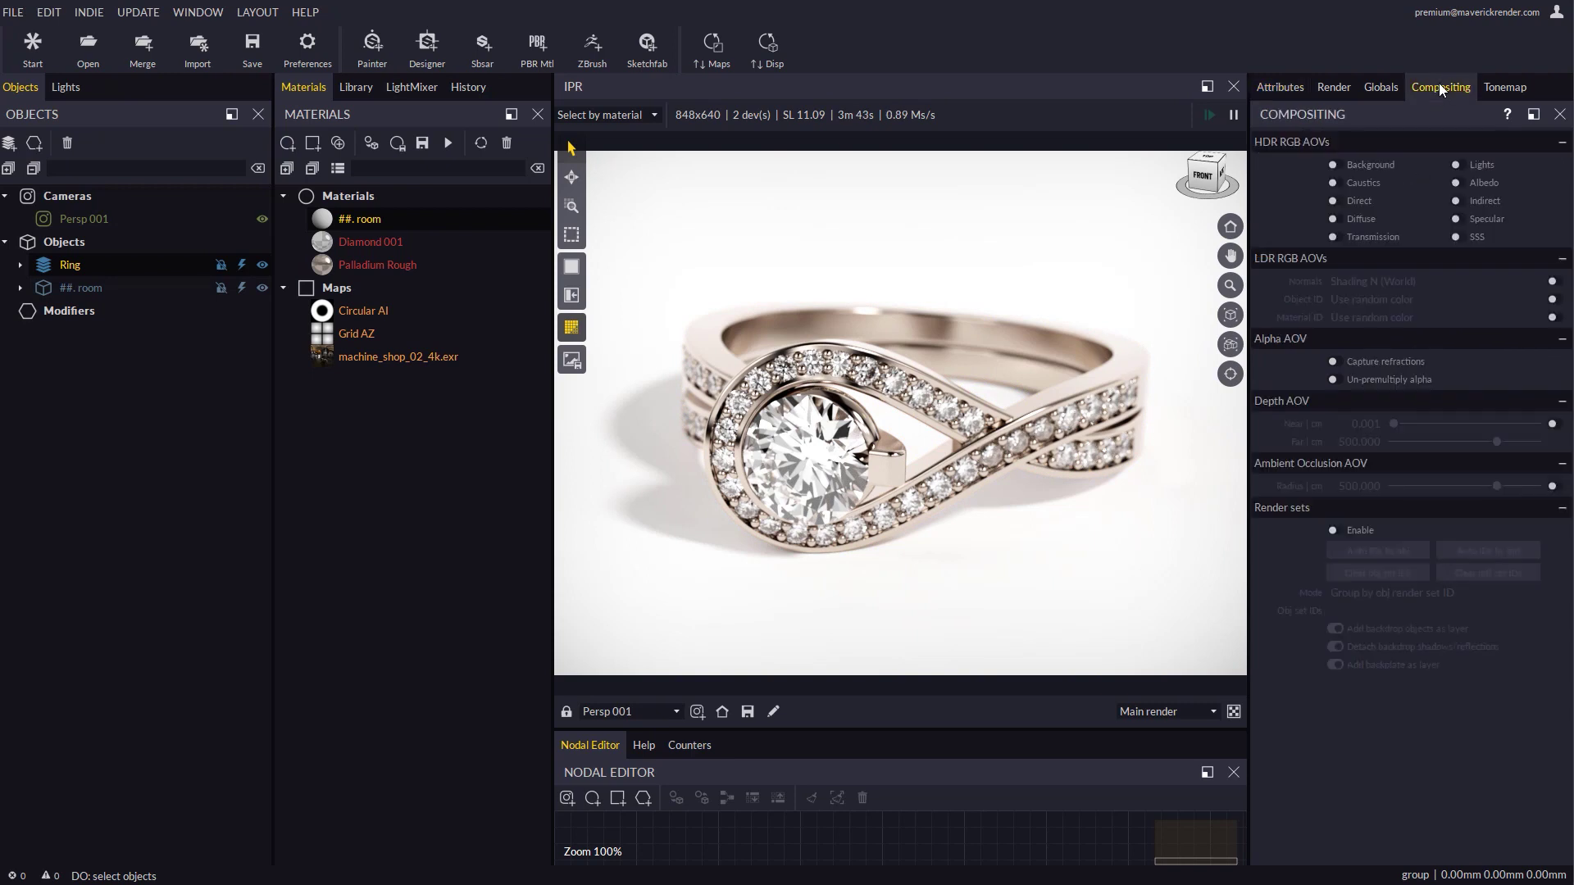
pyautogui.click(1335, 530)
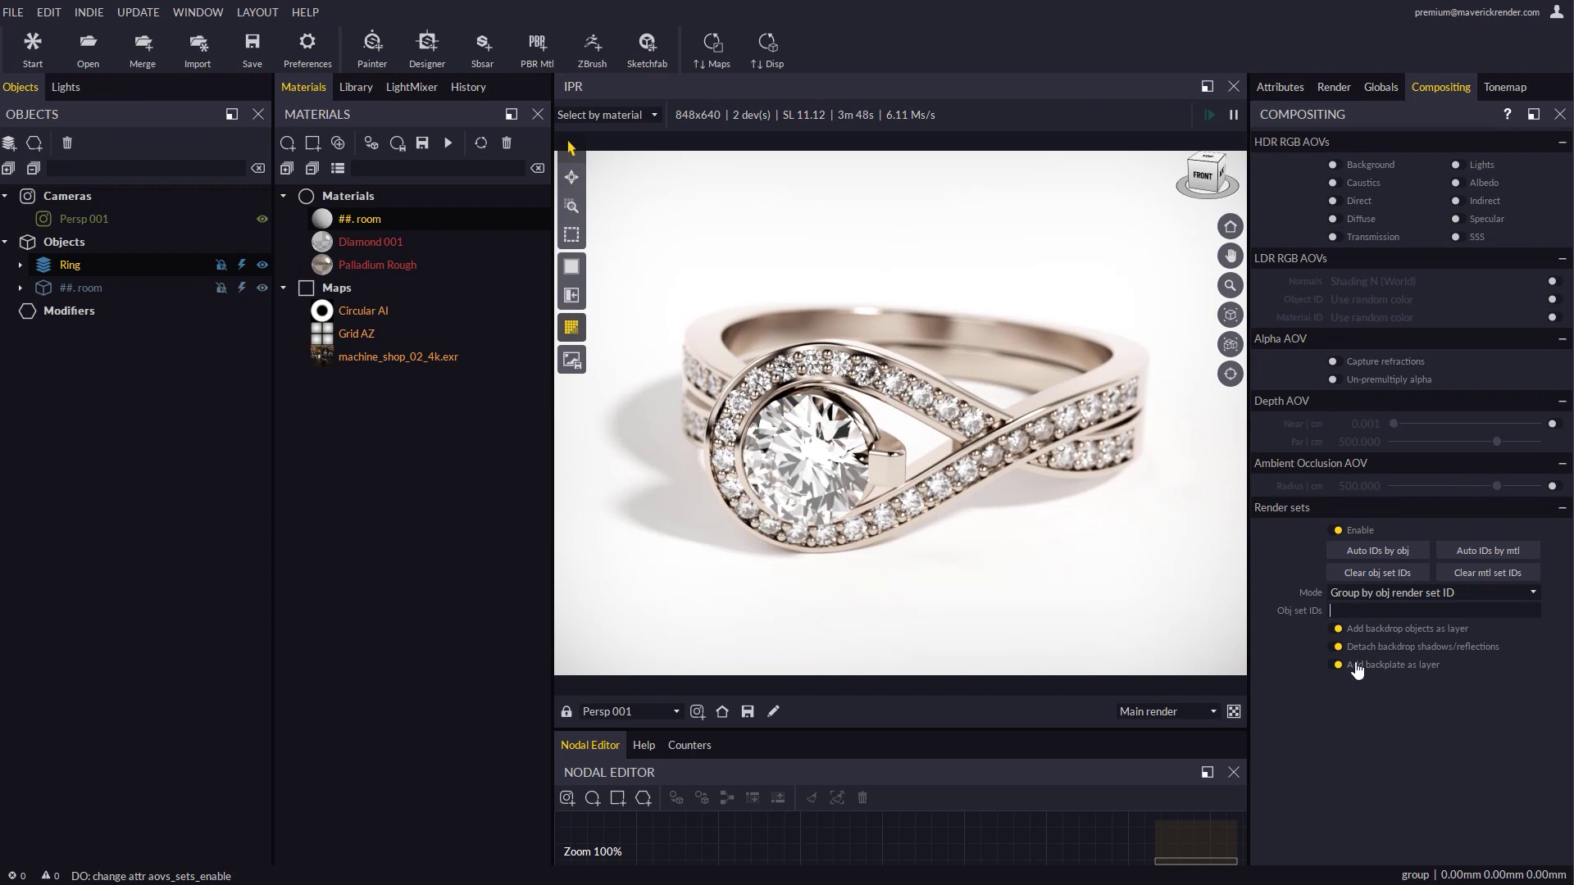
pyautogui.write('All')
pyautogui.click(1398, 737)
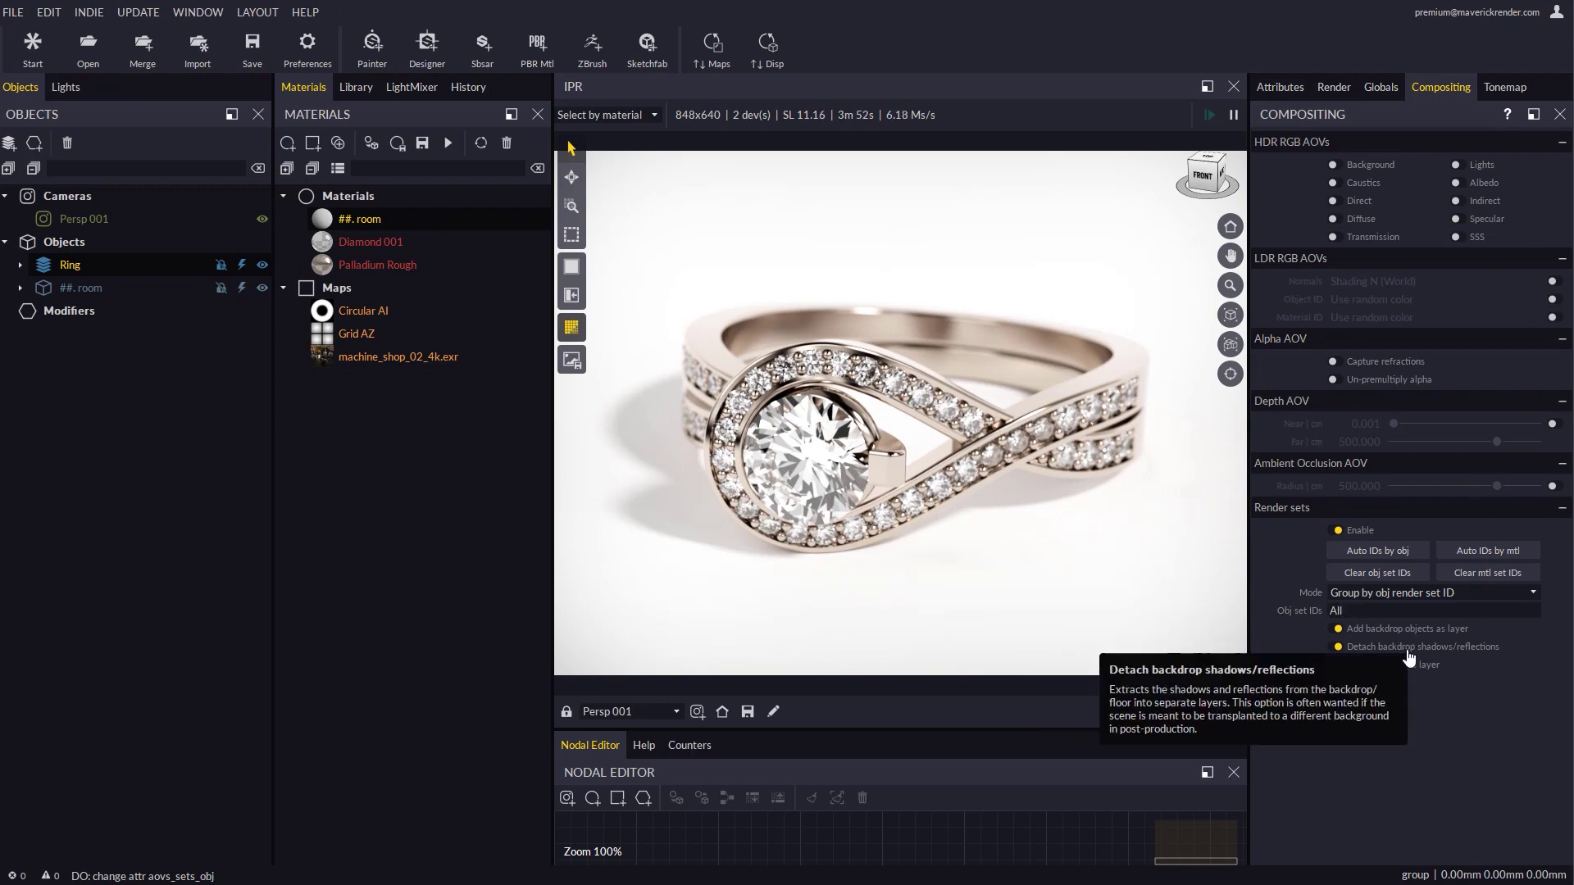
# Step: Name the render output file Ring and set its pixel format to PNG 16-bit
pyautogui.click(1345, 90)
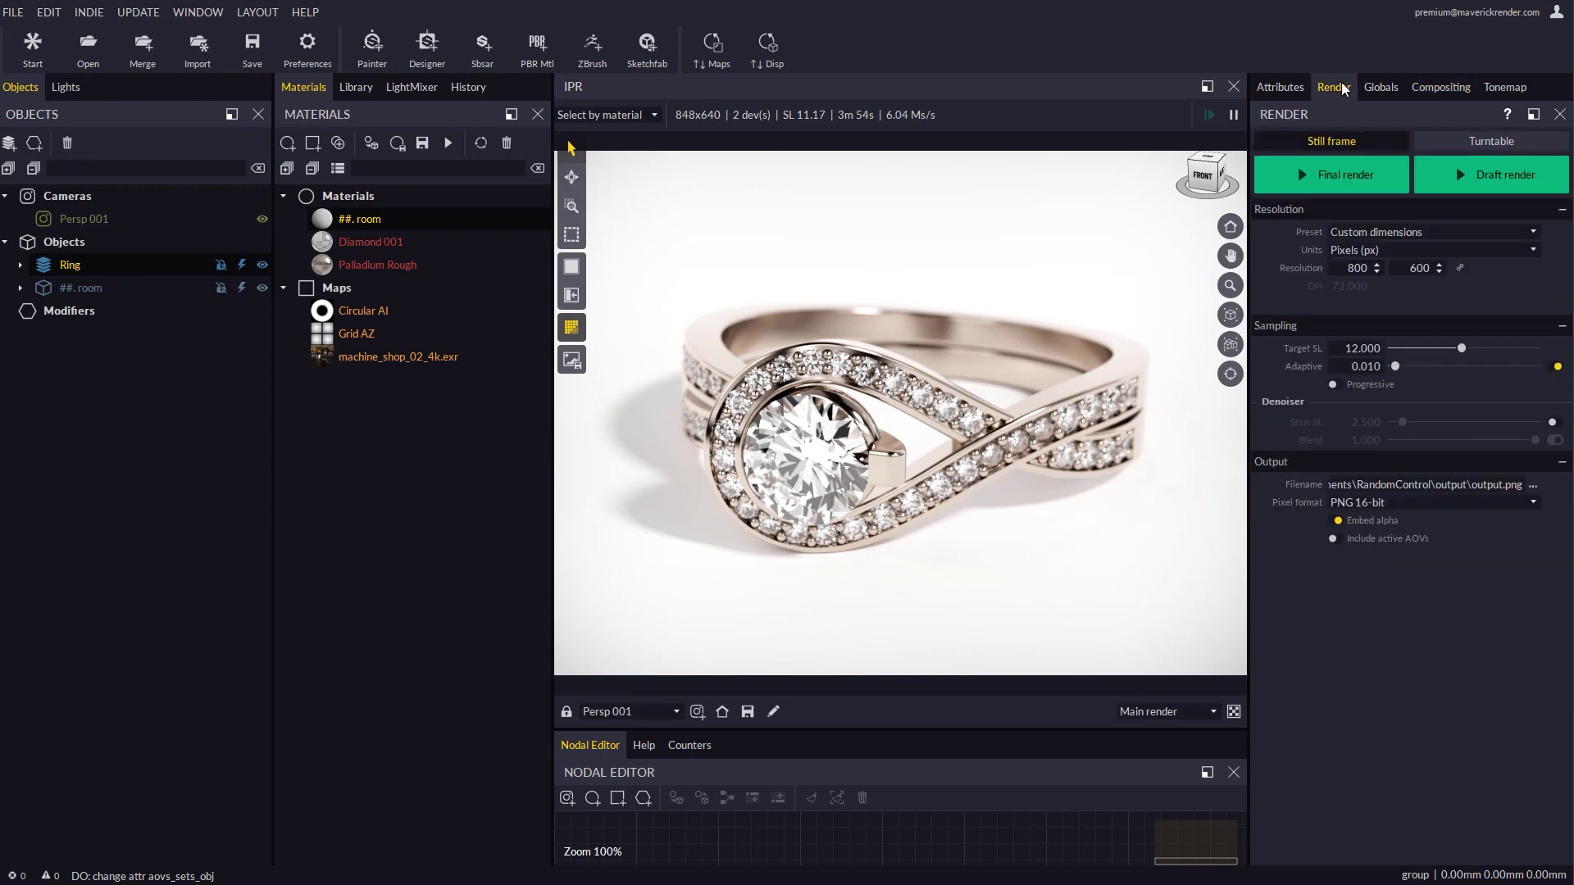
pyautogui.click(1533, 485)
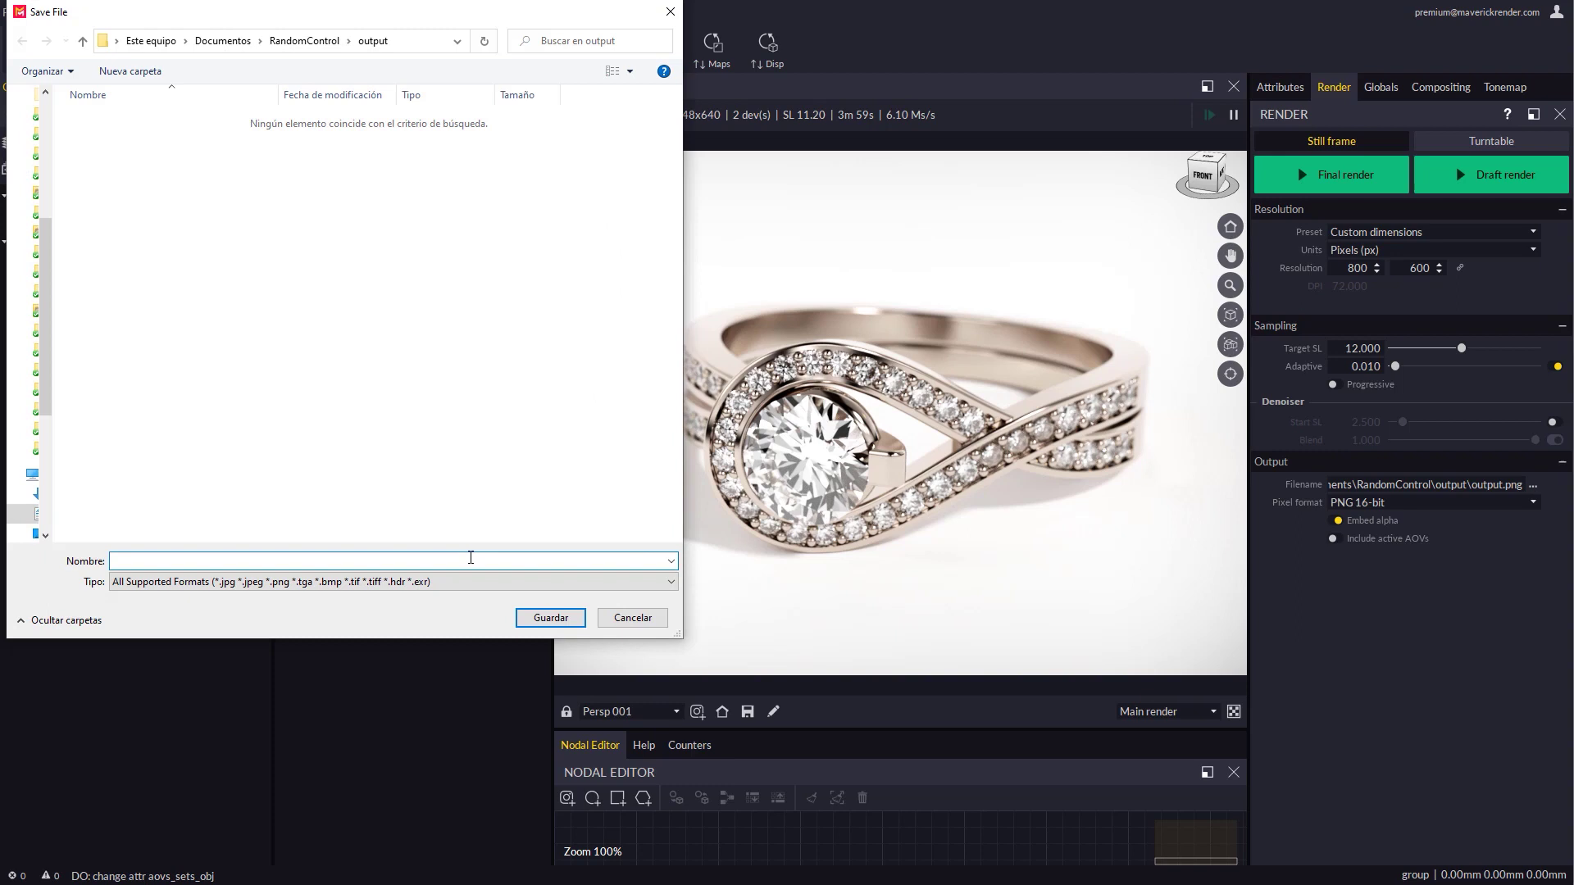
pyautogui.write('Ring')
pyautogui.click(551, 618)
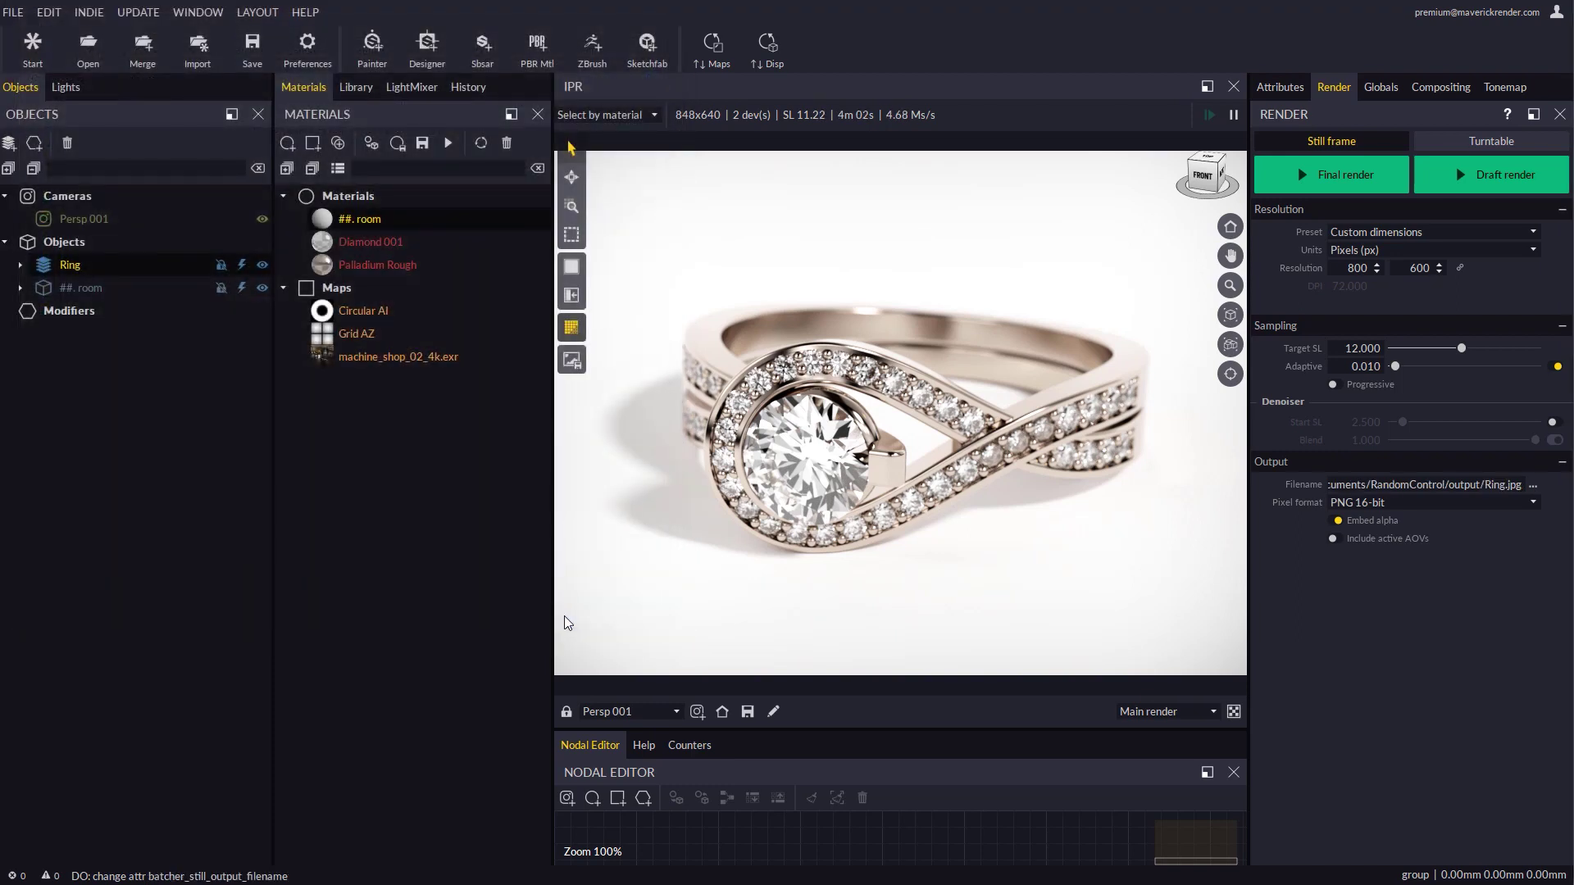
pyautogui.click(1390, 504)
pyautogui.click(1359, 595)
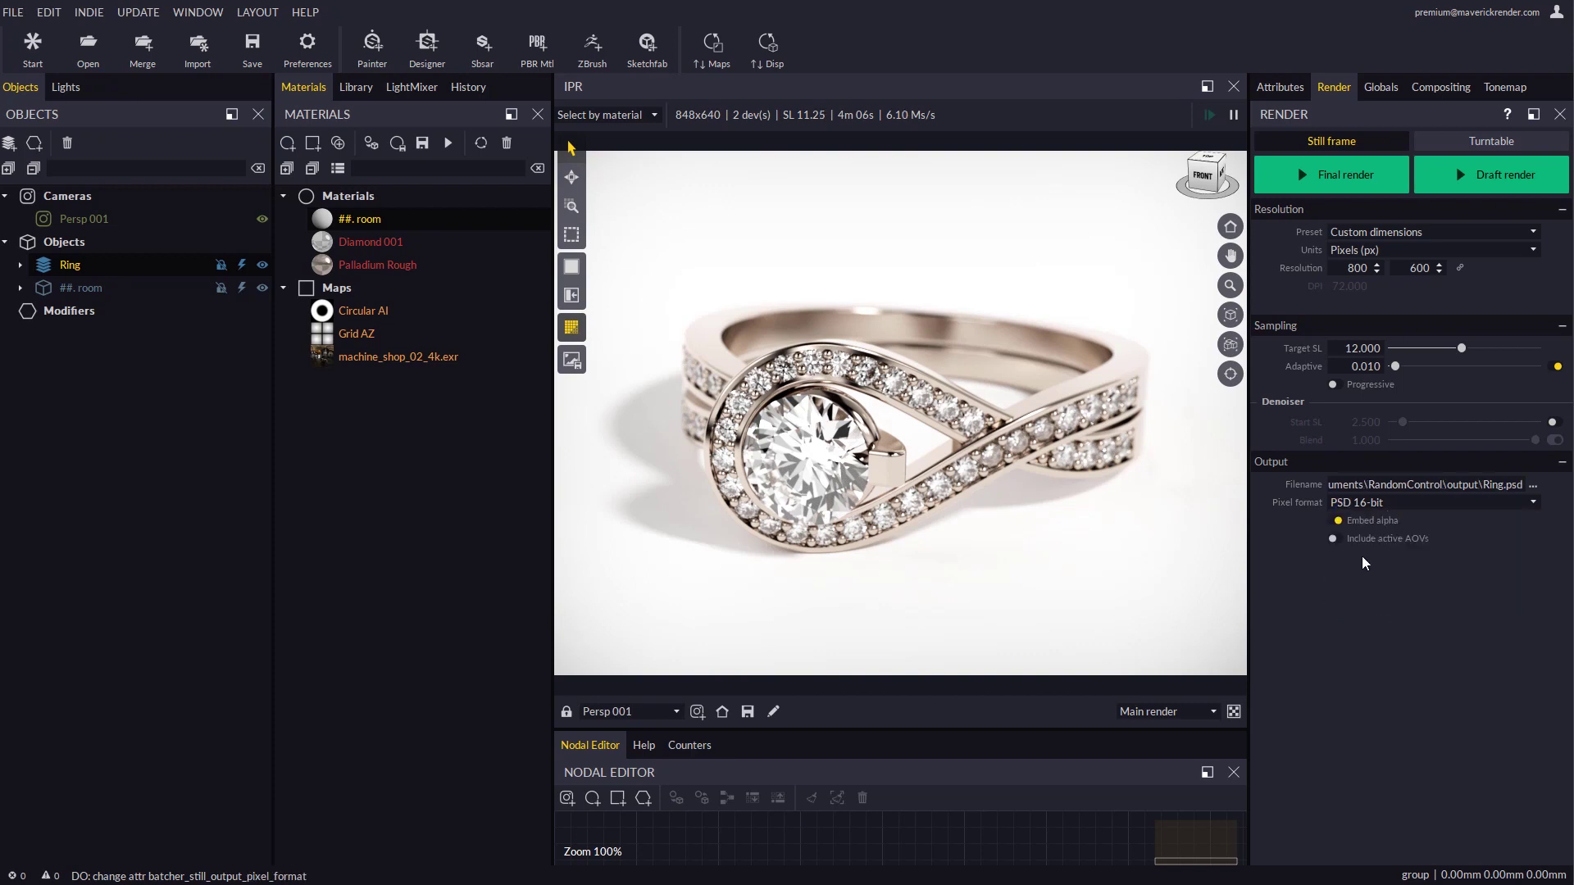
pyautogui.click(1359, 501)
pyautogui.click(1357, 529)
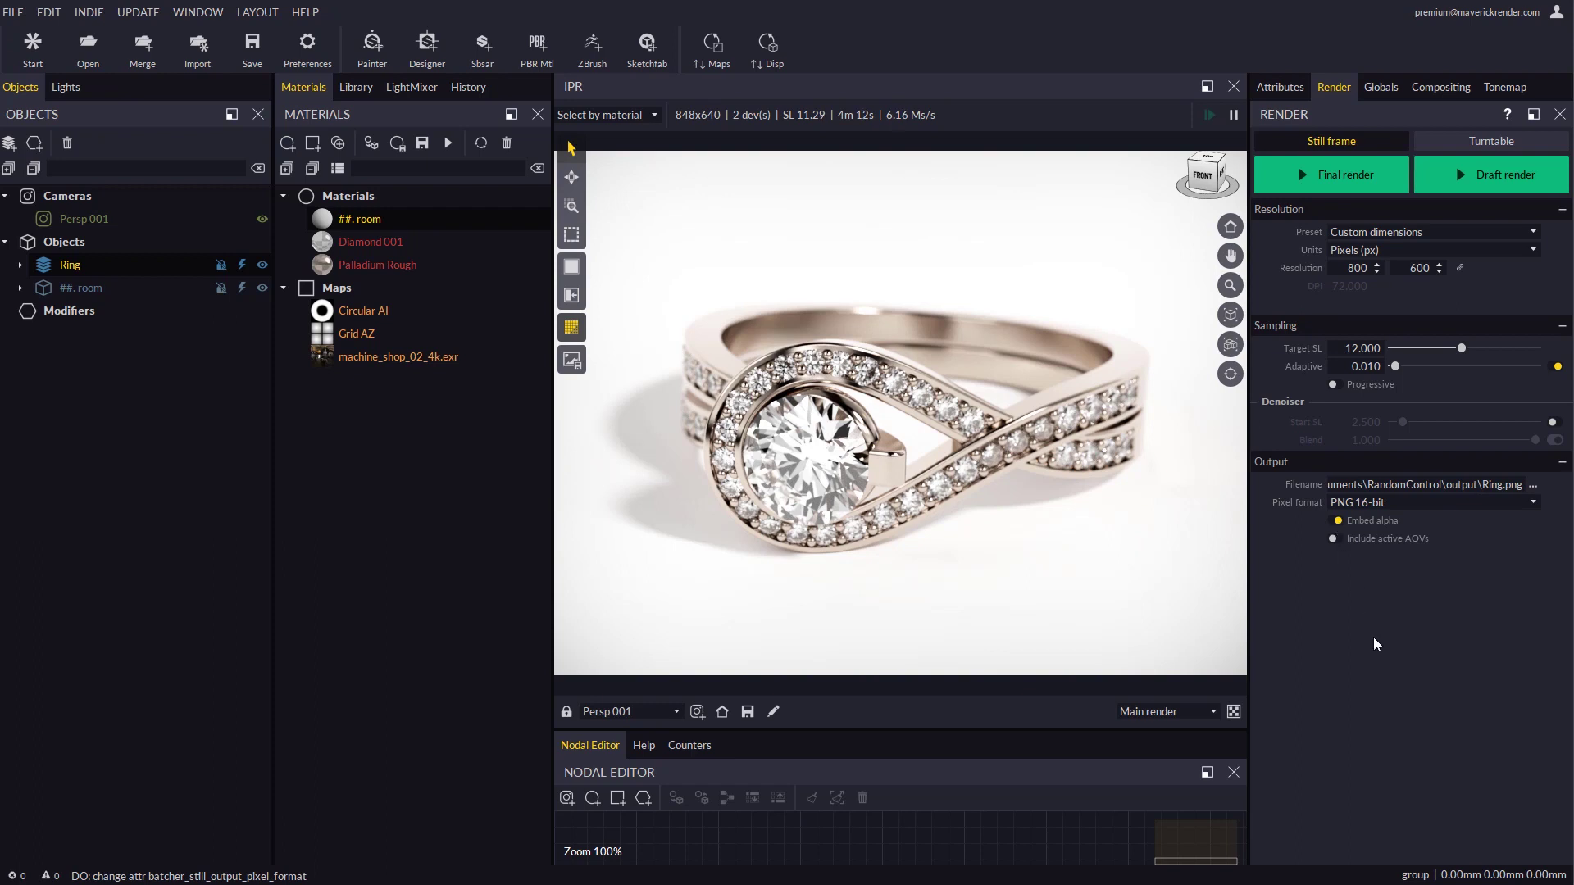
# Step: Turn on Denoiser and enter 9 as the Target SL value
pyautogui.click(1555, 433)
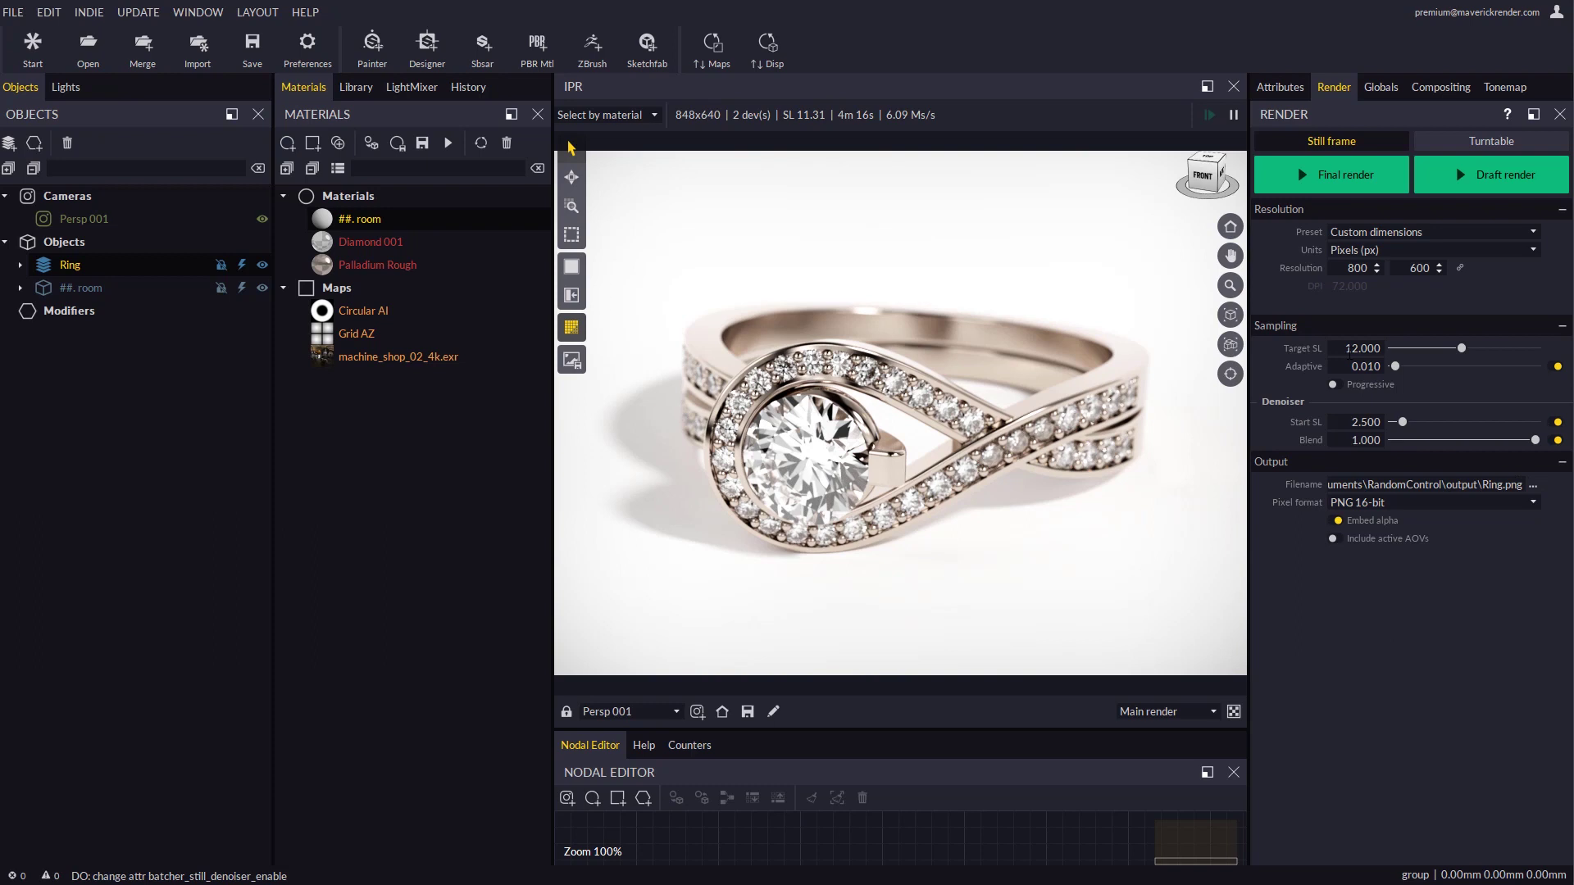
pyautogui.click(1349, 355)
pyautogui.write('9')
pyautogui.press('Return')
# Step: Run the final render, then drag Ring_shadows_composite.png from its output folder into Photoshop
pyautogui.click(1354, 180)
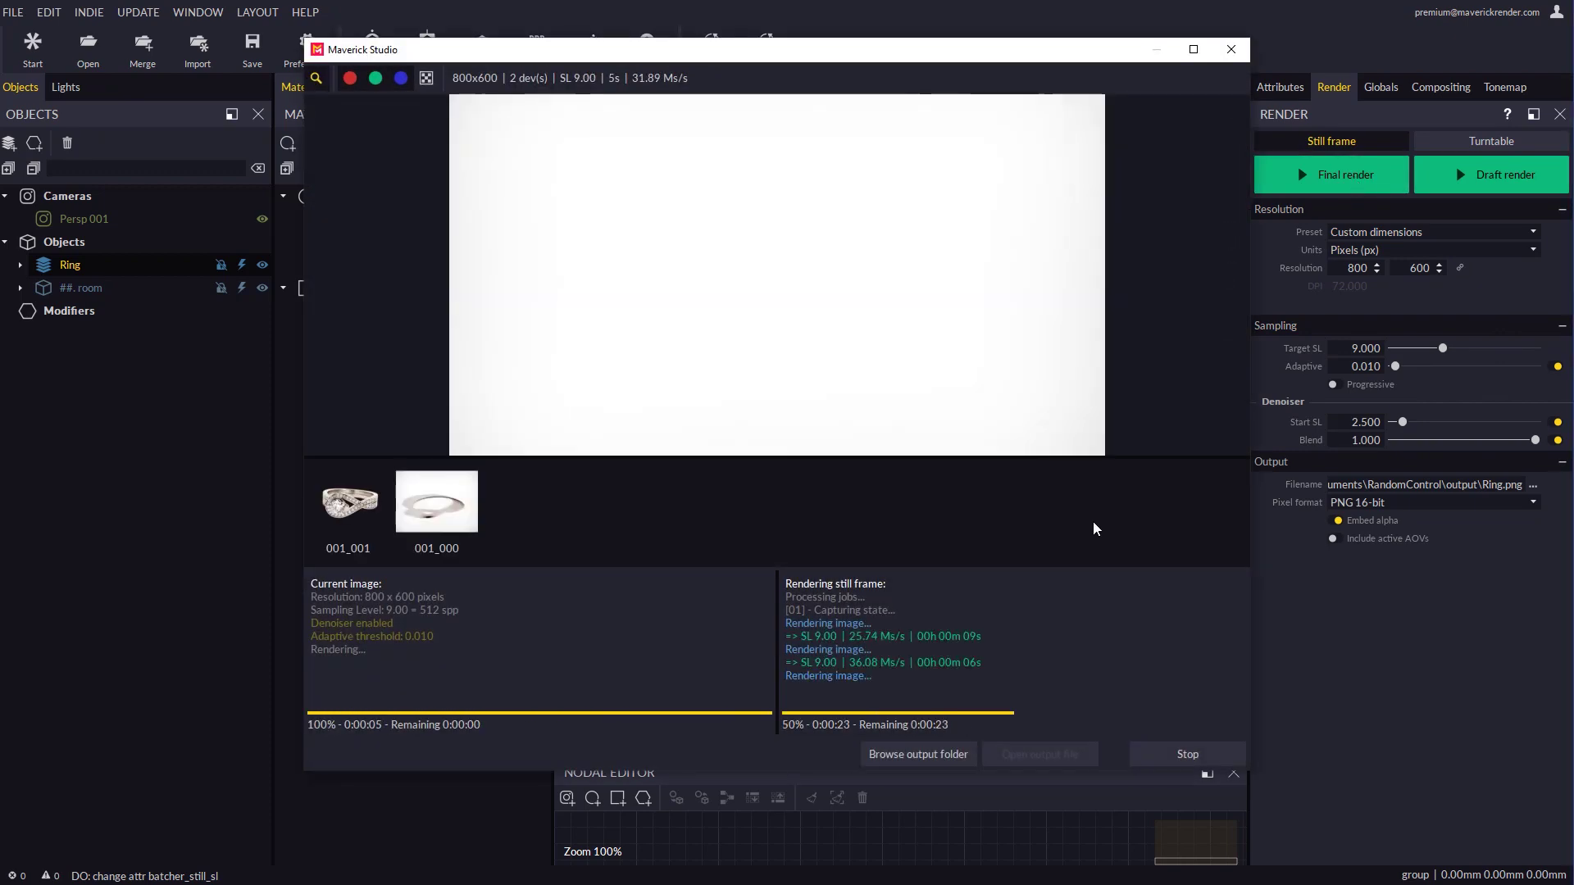
pyautogui.click(910, 754)
pyautogui.click(1121, 479)
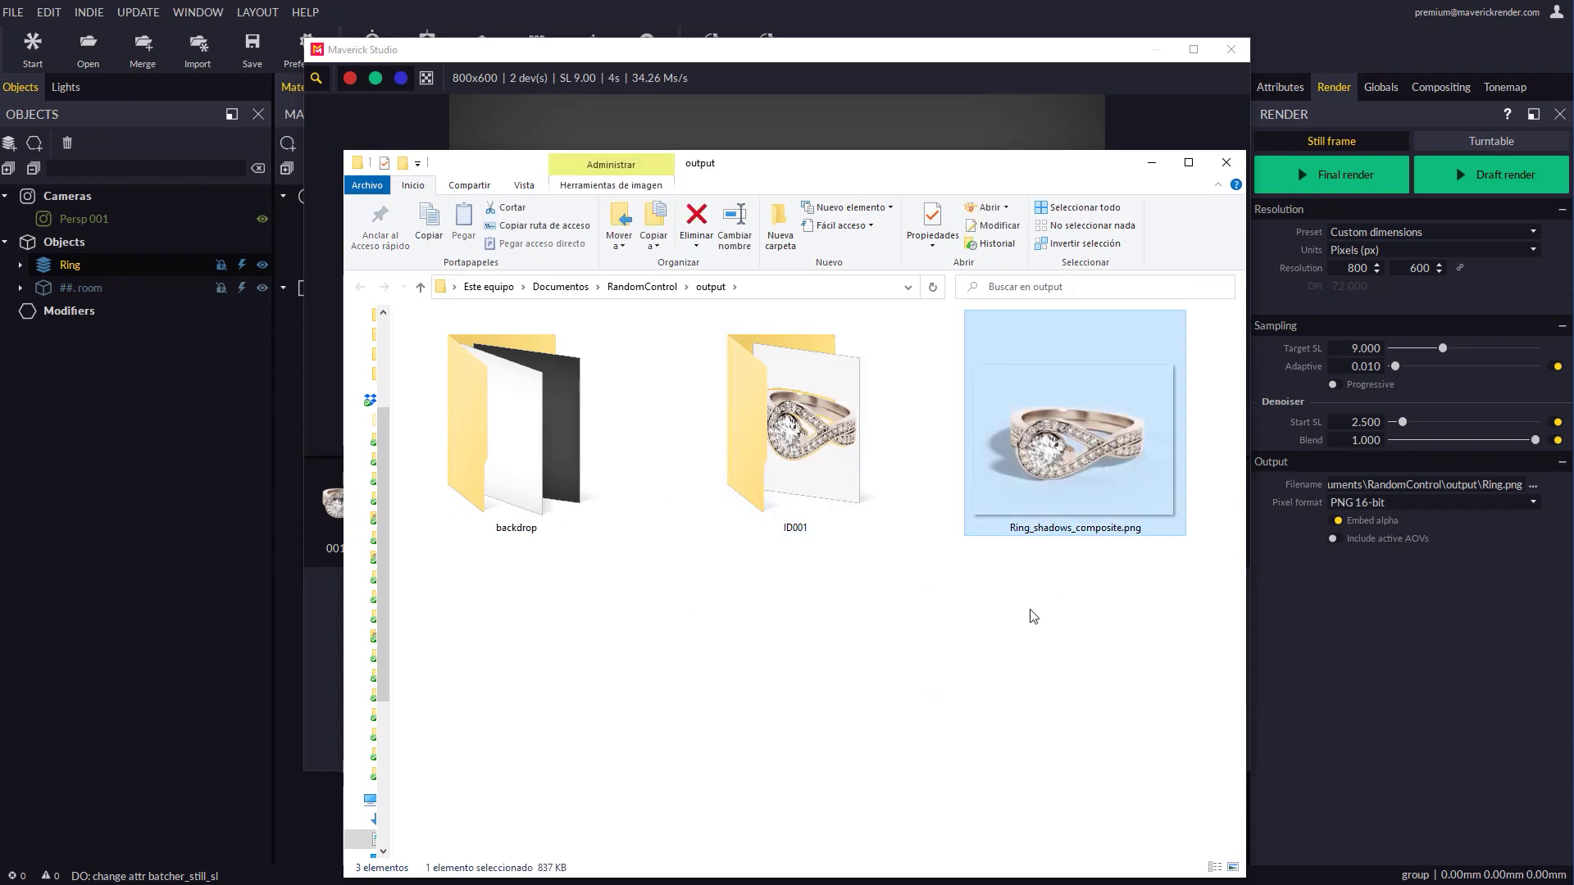
pyautogui.moveTo(1078, 467)
pyautogui.mouseDown()
pyautogui.moveTo(742, 884)
pyautogui.moveTo(718, 492)
pyautogui.mouseUp()
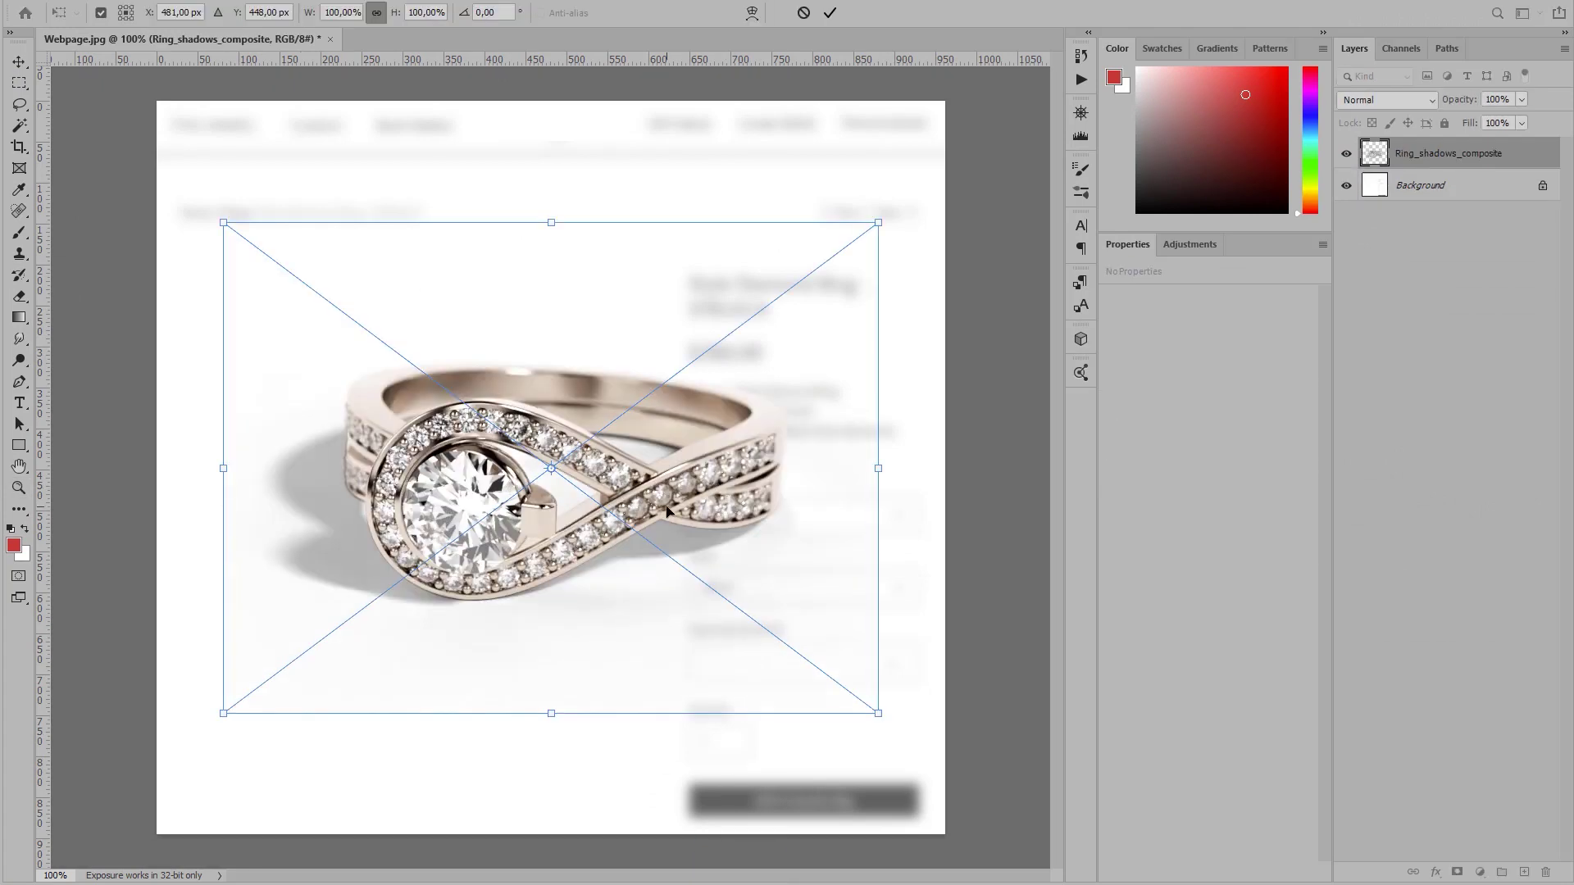
# Step: Place the ring image, scale it to about 67.9%, and move it left and down
pyautogui.press('Return')
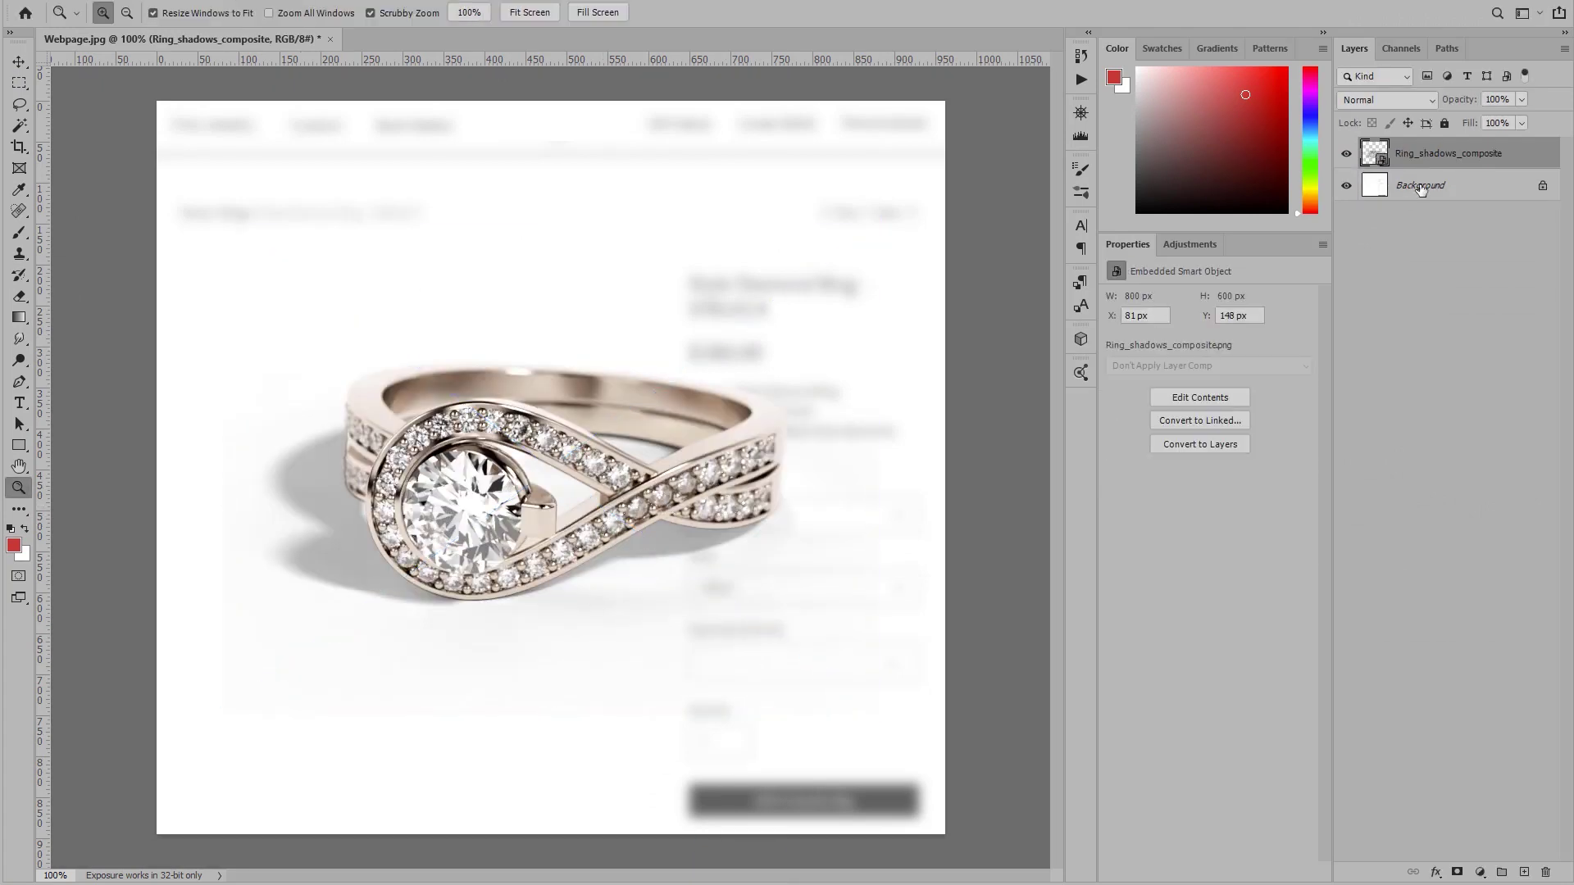
pyautogui.hotkey('ctrl', 't')
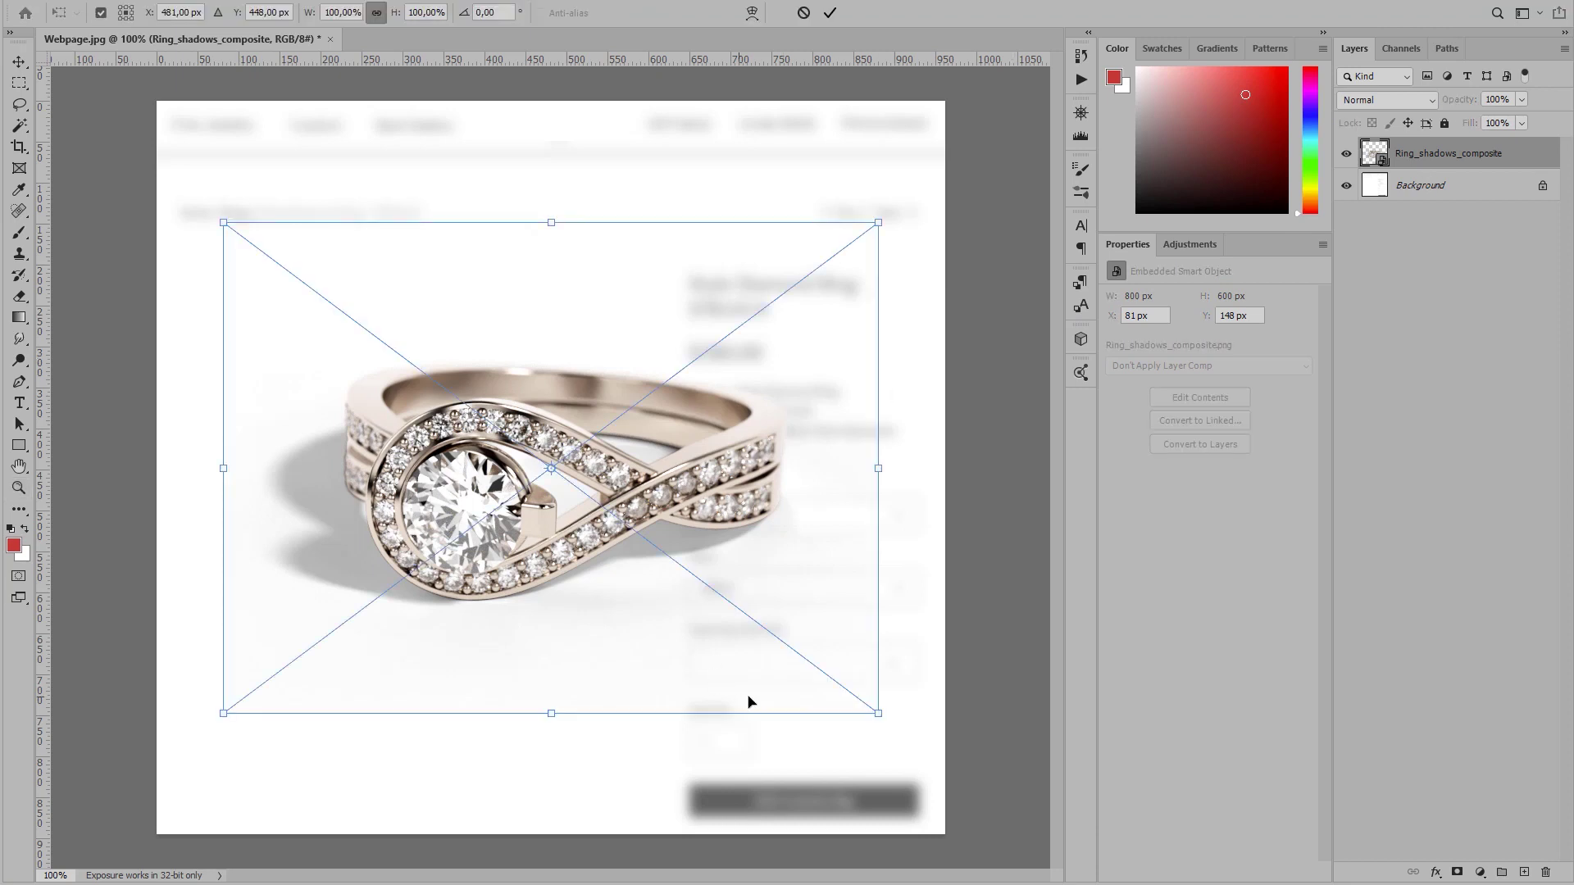
pyautogui.moveTo(878, 712); pyautogui.dragTo(667, 554)
pyautogui.moveTo(571, 436); pyautogui.dragTo(534, 450)
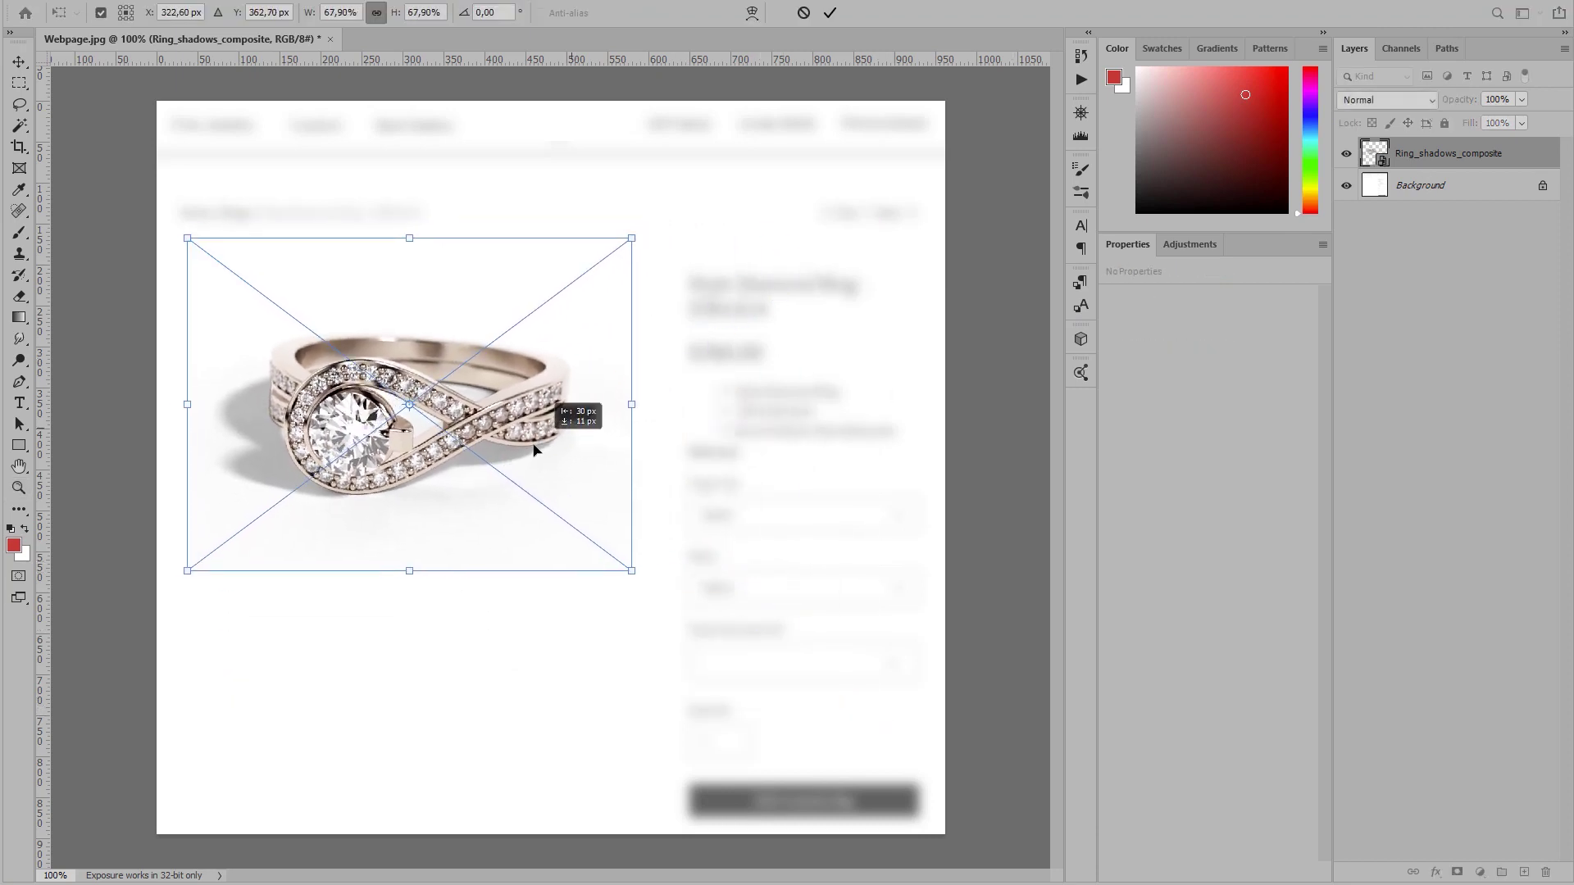
pyautogui.press('Return')
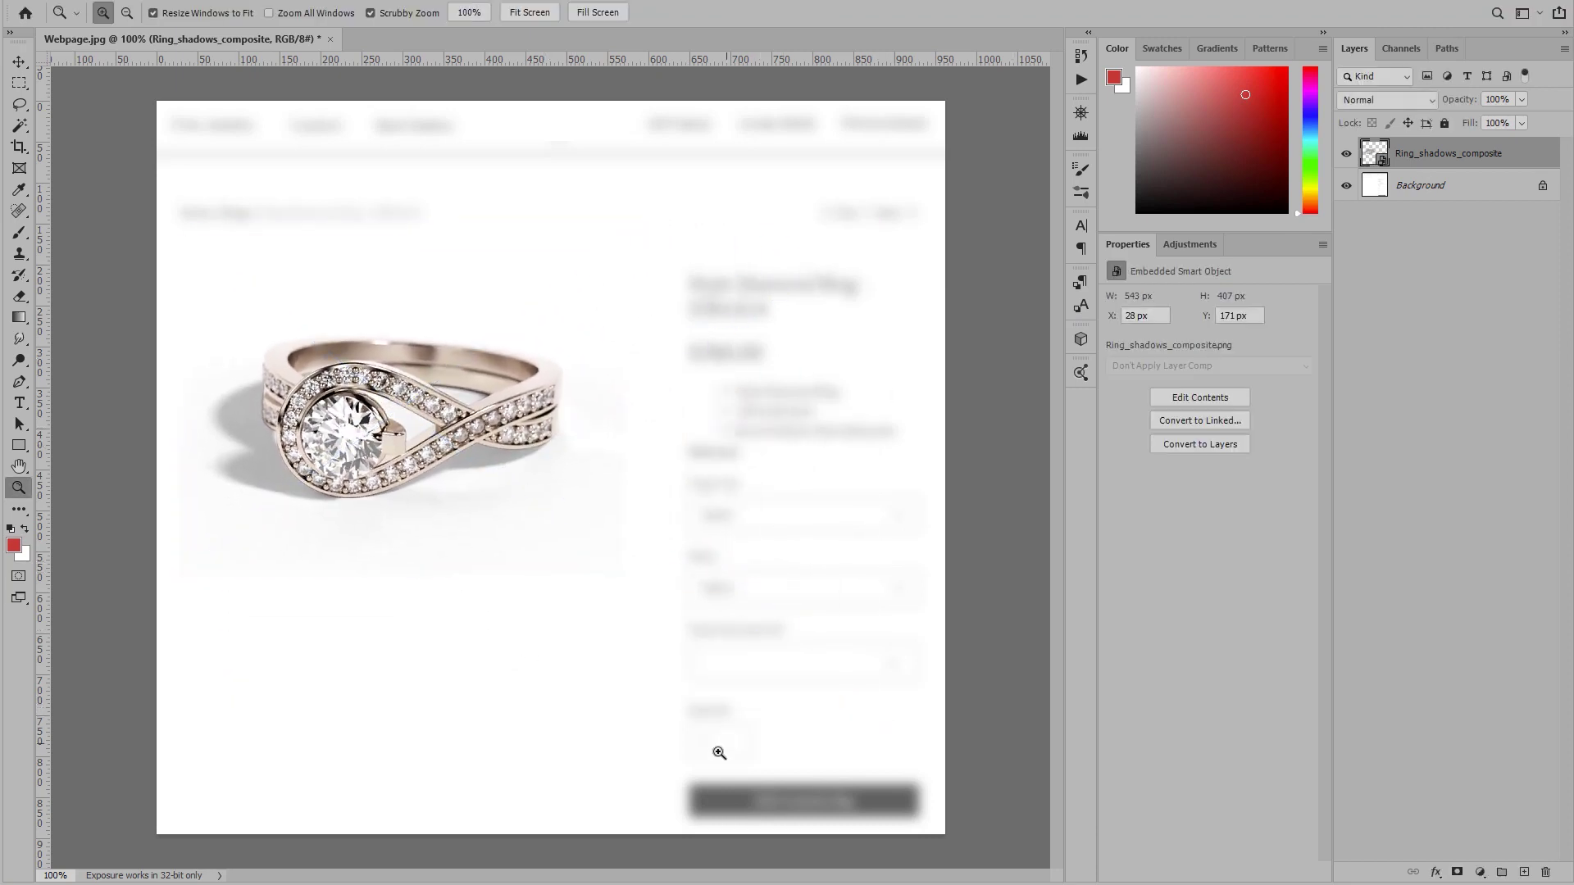
# Step: Open Ring_shadows_composite.png as its own document and add a red-filled layer beneath the ring
pyautogui.click(487, 861)
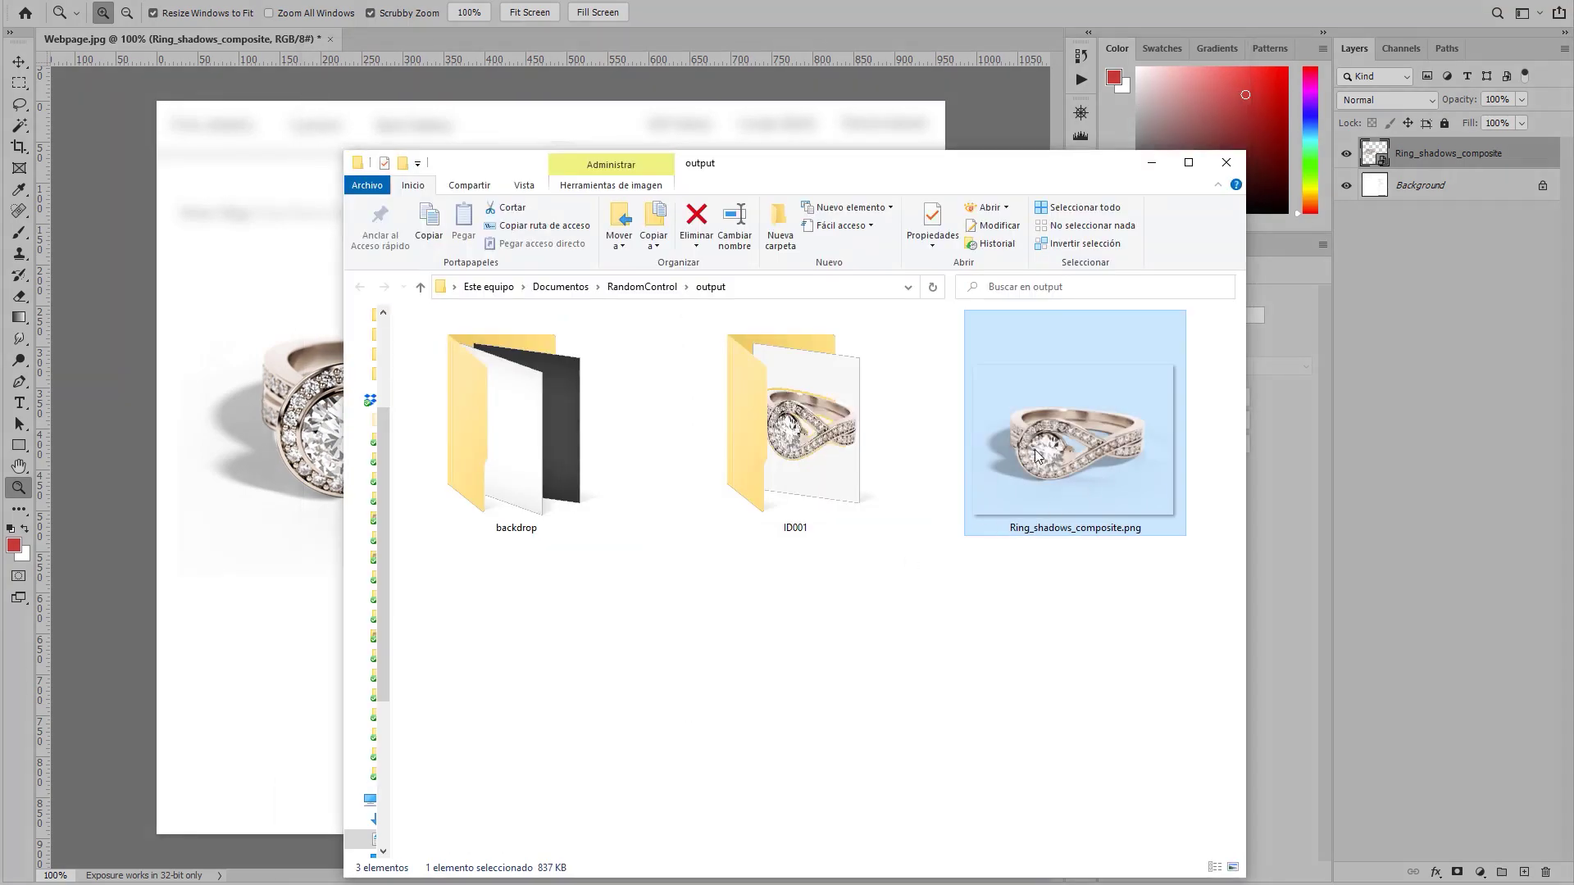
pyautogui.moveTo(1036, 455); pyautogui.dragTo(757, 40)
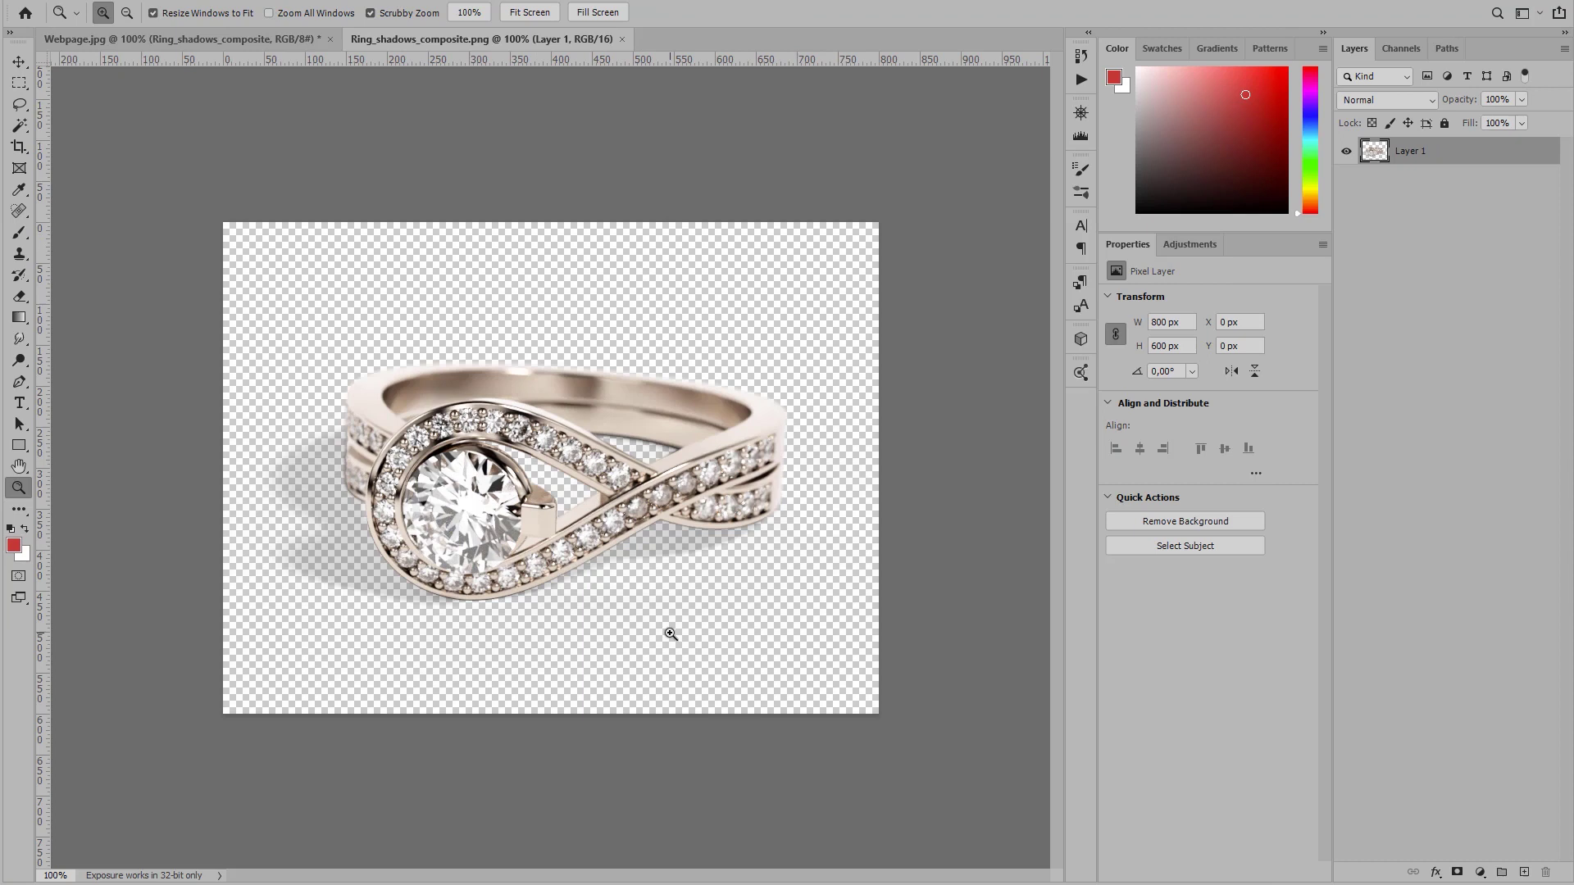
pyautogui.hotkey('ctrl', 'shift', 'n')
pyautogui.press('Return')
pyautogui.hotkey('alt', 'BackSpace')
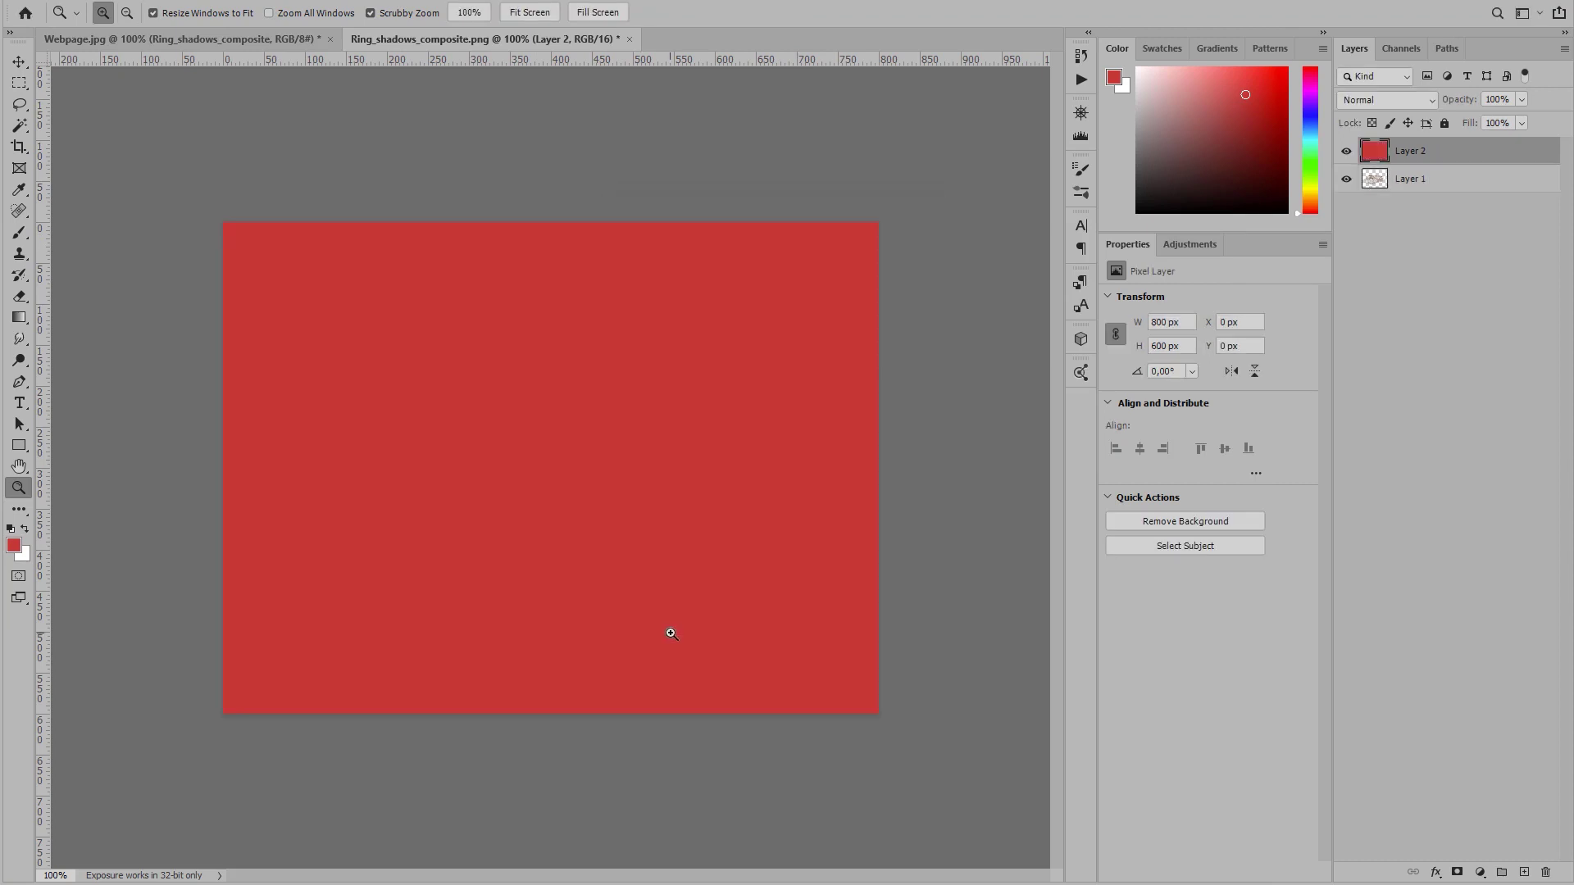
pyautogui.moveTo(1433, 144); pyautogui.dragTo(1434, 222)
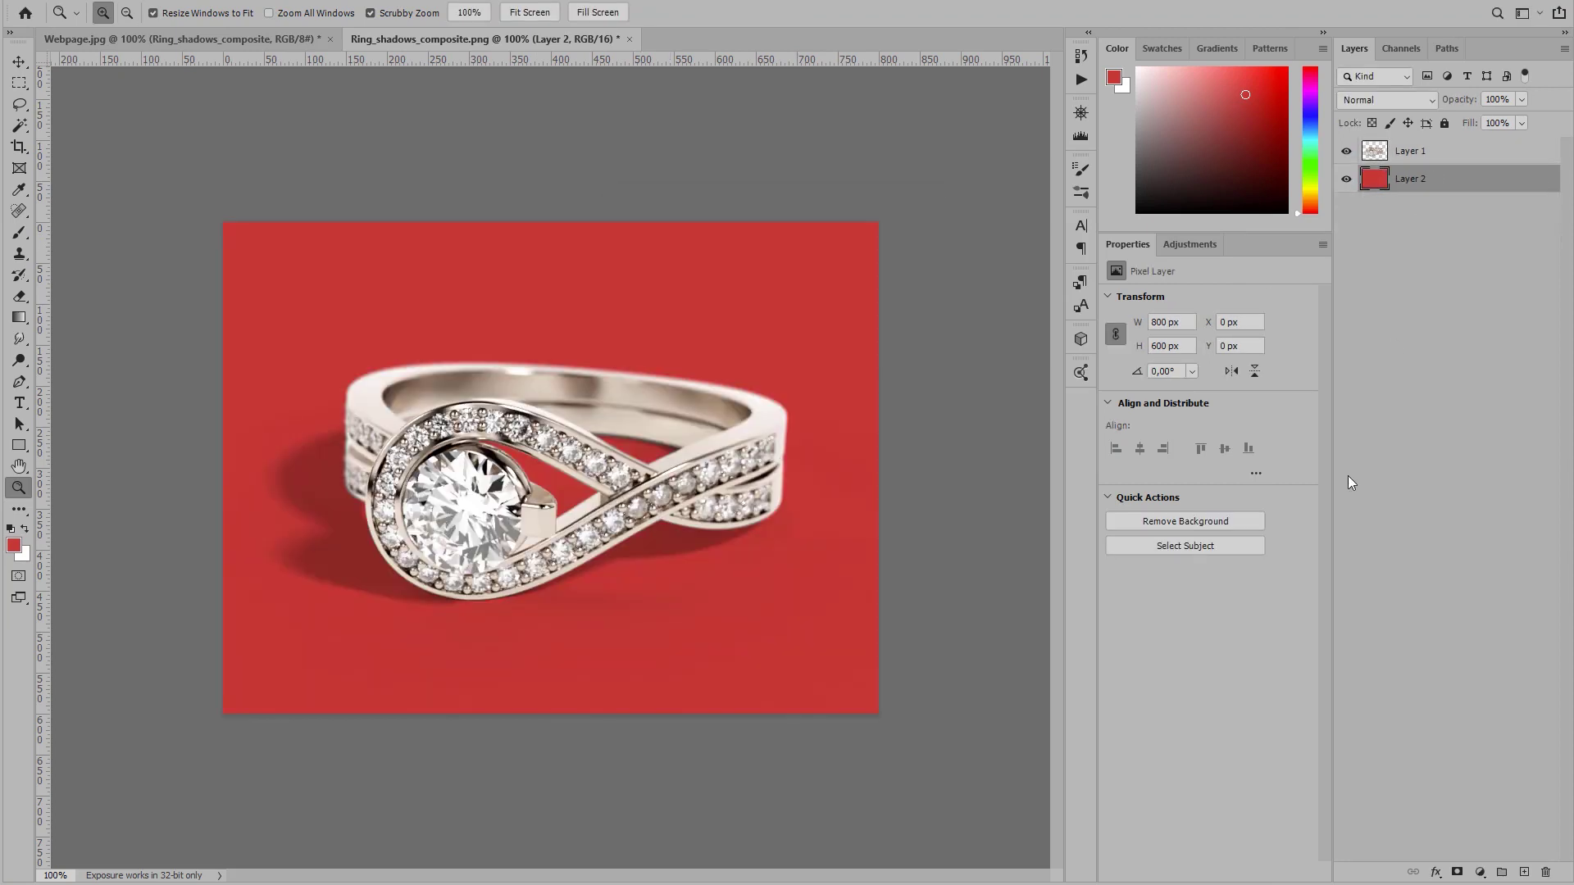